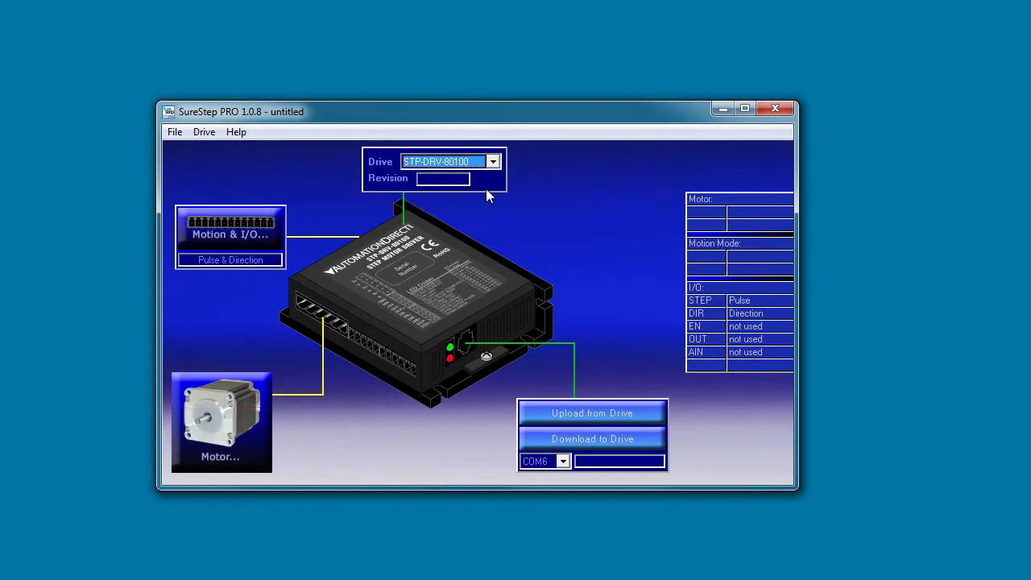
# Choose Pulse & Direction as the drive's motion control mode from the Motion & I/O settings
pyautogui.click(199, 229)
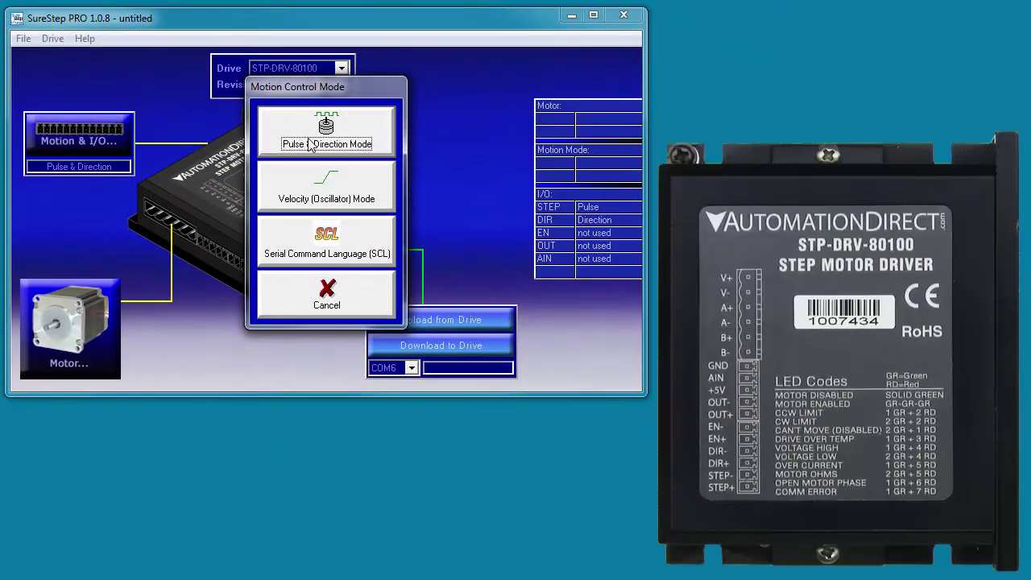
pyautogui.click(310, 144)
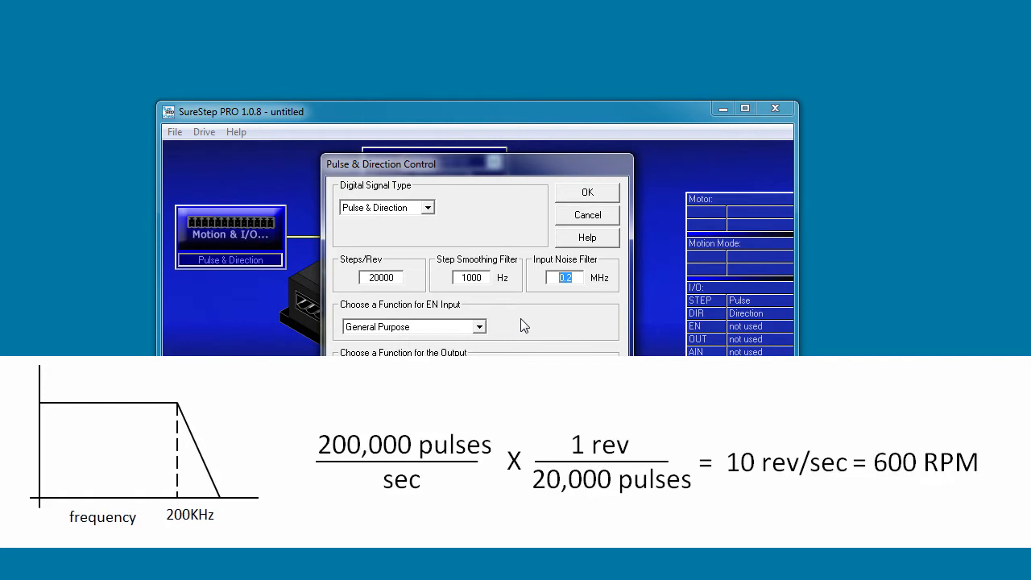
# Bring up the list of function choices for the EN input
pyautogui.click(480, 327)
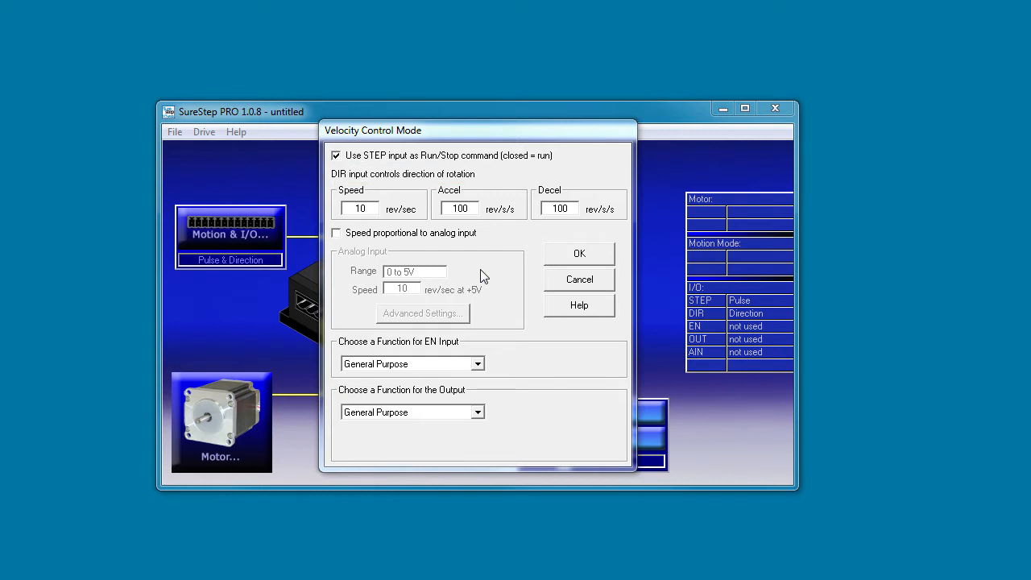
# Make the motor speed proportional to the analog input voltage in velocity mode
pyautogui.click(336, 233)
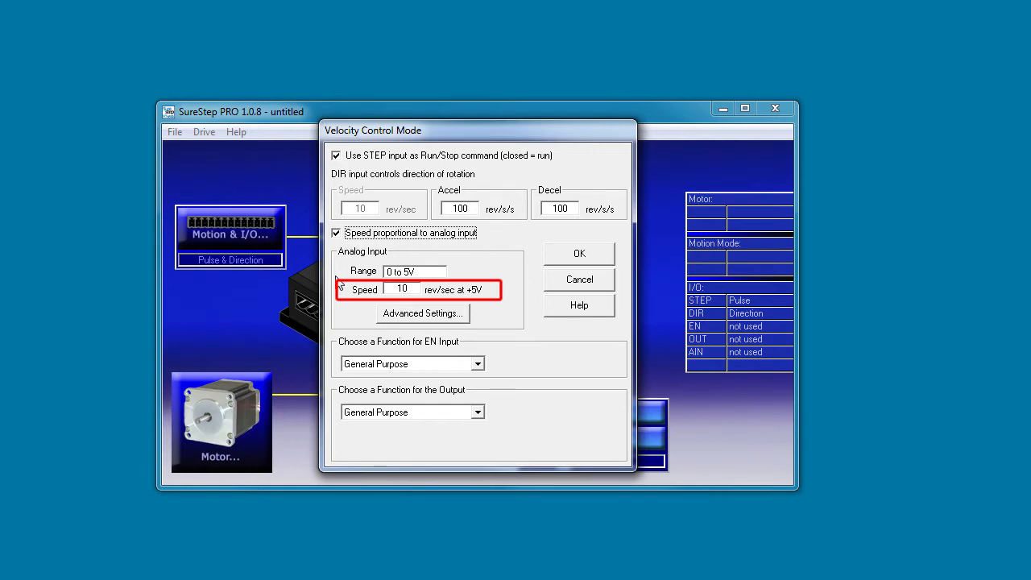
# In the advanced analog settings, measure the analog input offset automatically with Auto Offset
pyautogui.click(422, 314)
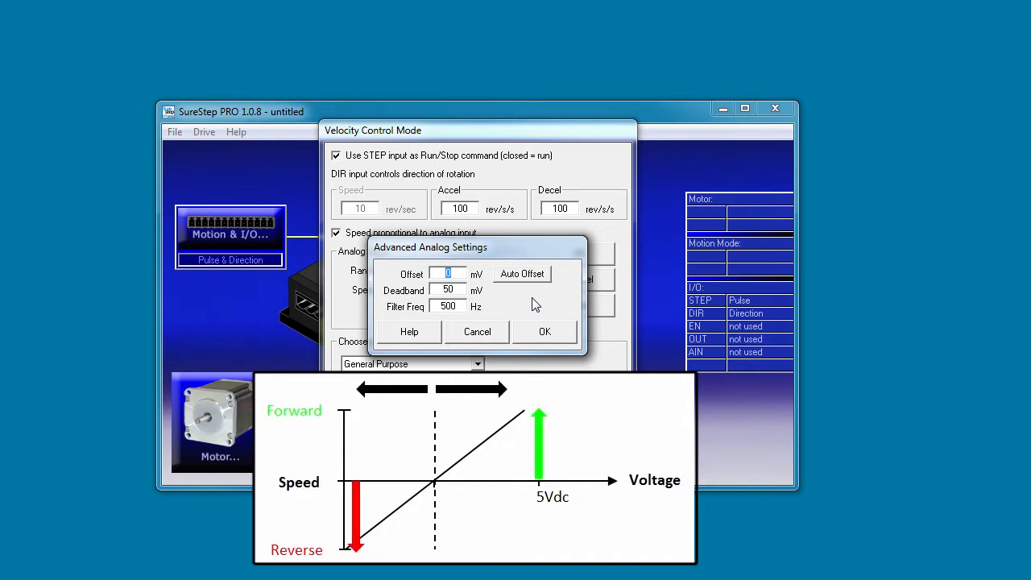
pyautogui.moveTo(525, 249); pyautogui.dragTo(562, 329)
pyautogui.click(560, 350)
pyautogui.click(477, 335)
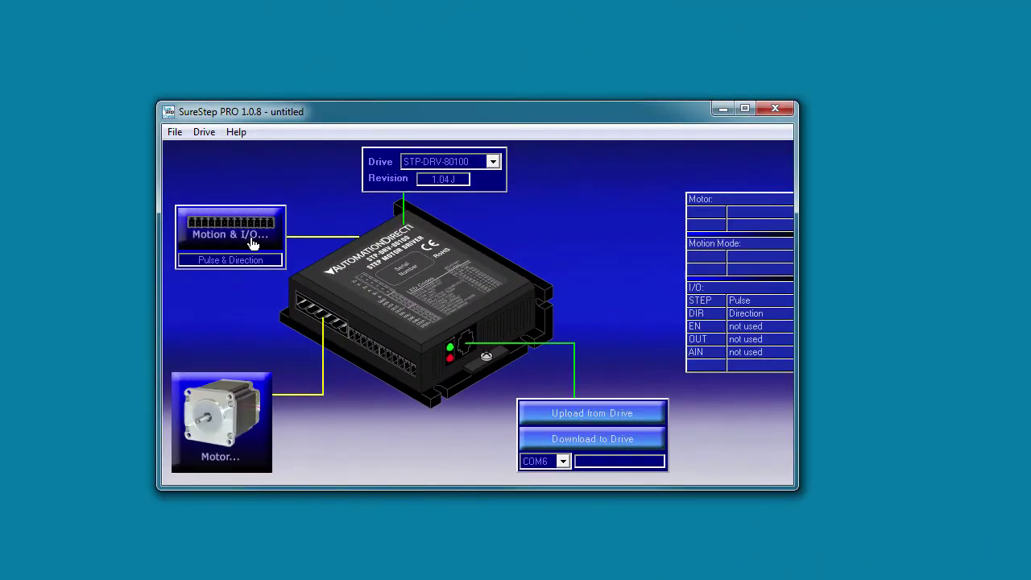
# Return to the Motion & I/O motion control mode choices
pyautogui.click(253, 242)
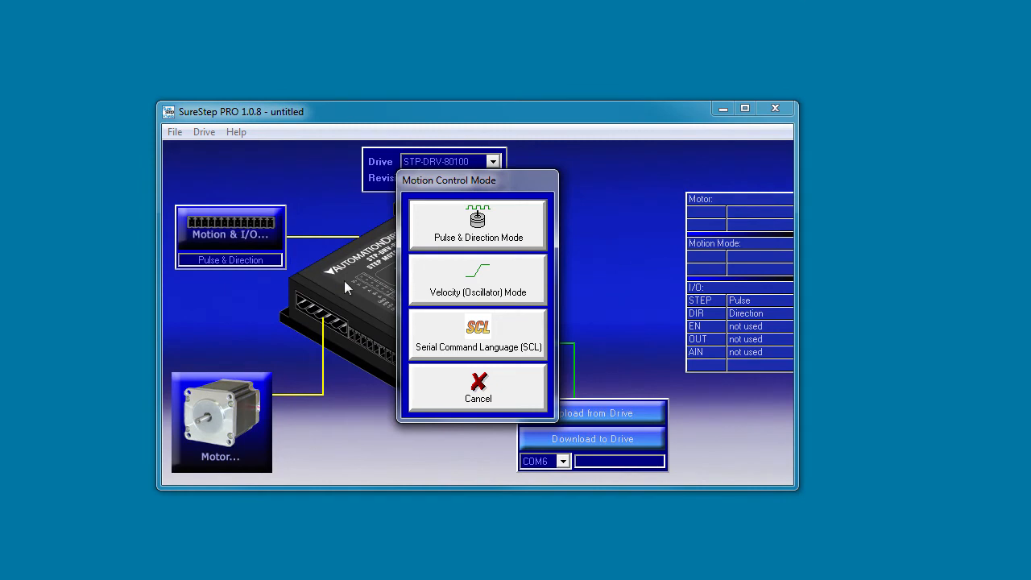
# Choose Serial Command Language (SCL) as the motion control mode
pyautogui.click(482, 342)
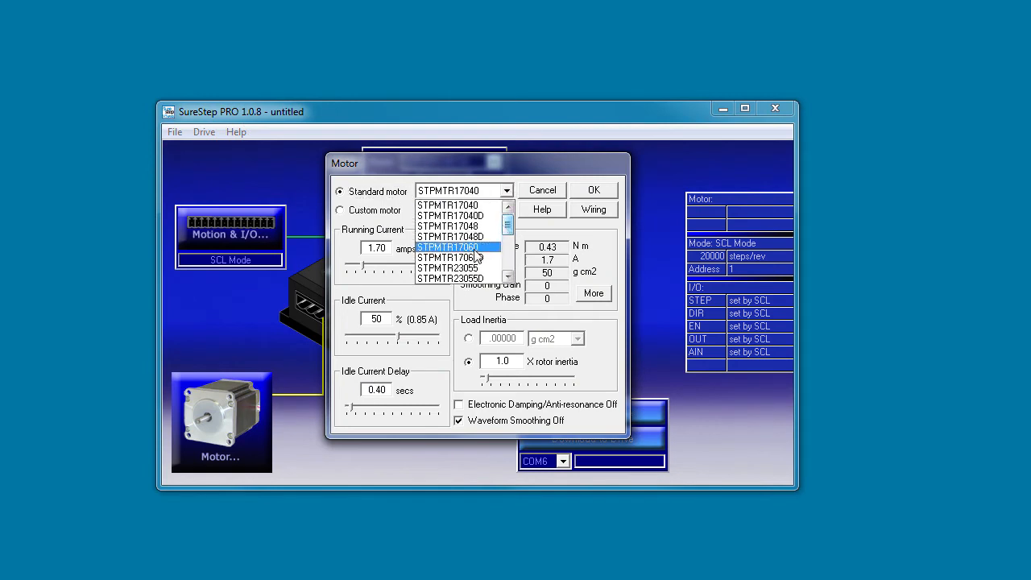
pyautogui.click(447, 247)
pyautogui.click(593, 293)
pyautogui.click(594, 293)
pyautogui.doubleClick(379, 248)
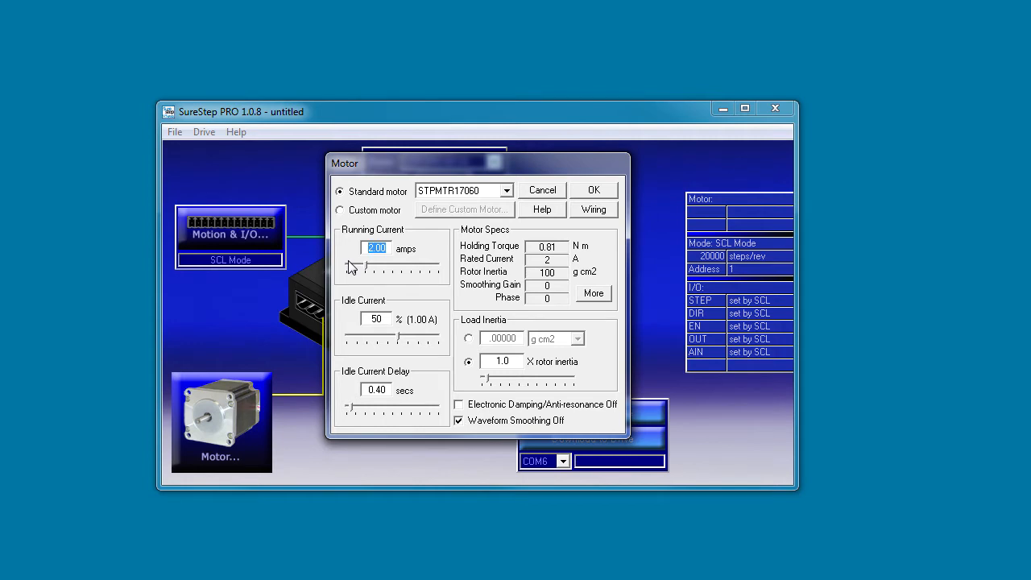
pyautogui.click(340, 211)
pyautogui.click(463, 209)
pyautogui.click(512, 422)
pyautogui.click(340, 192)
pyautogui.doubleClick(377, 319)
pyautogui.doubleClick(377, 390)
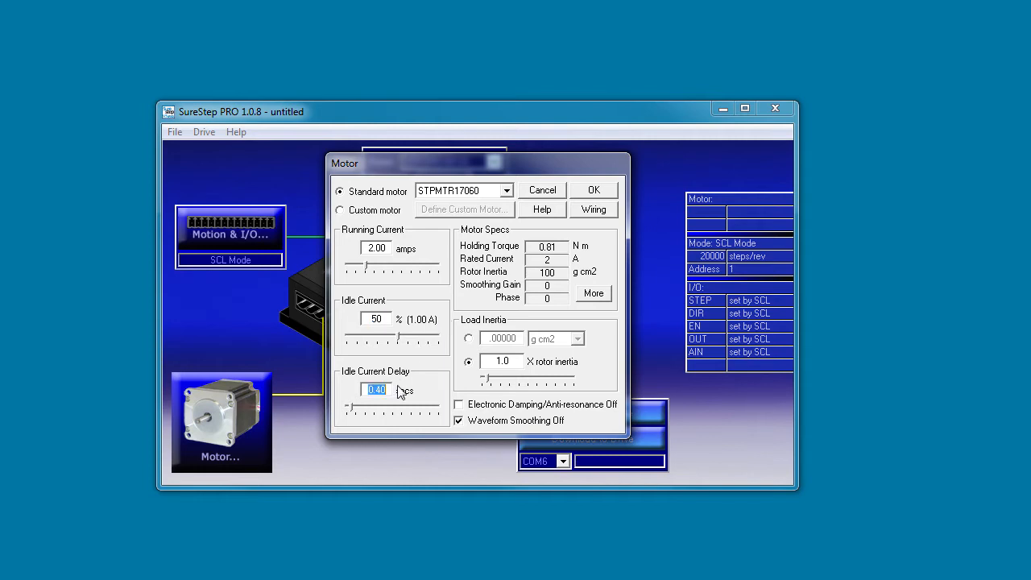
pyautogui.click(468, 340)
pyautogui.click(469, 362)
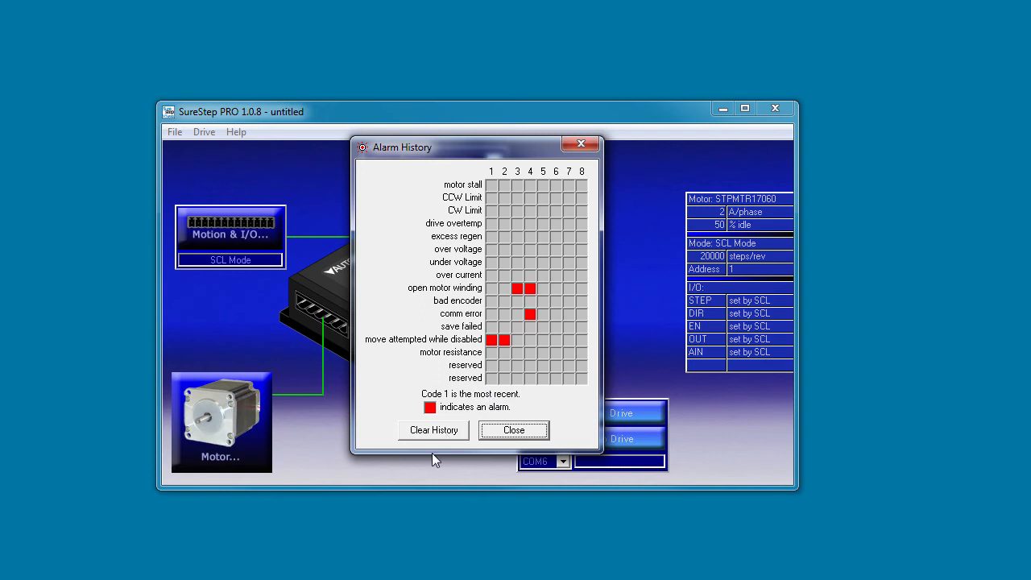
# Close the drive's alarm history window
pyautogui.click(515, 436)
# Start Restore Factory Defaults from the Drive menu and cancel it without resetting drive data
pyautogui.click(204, 132)
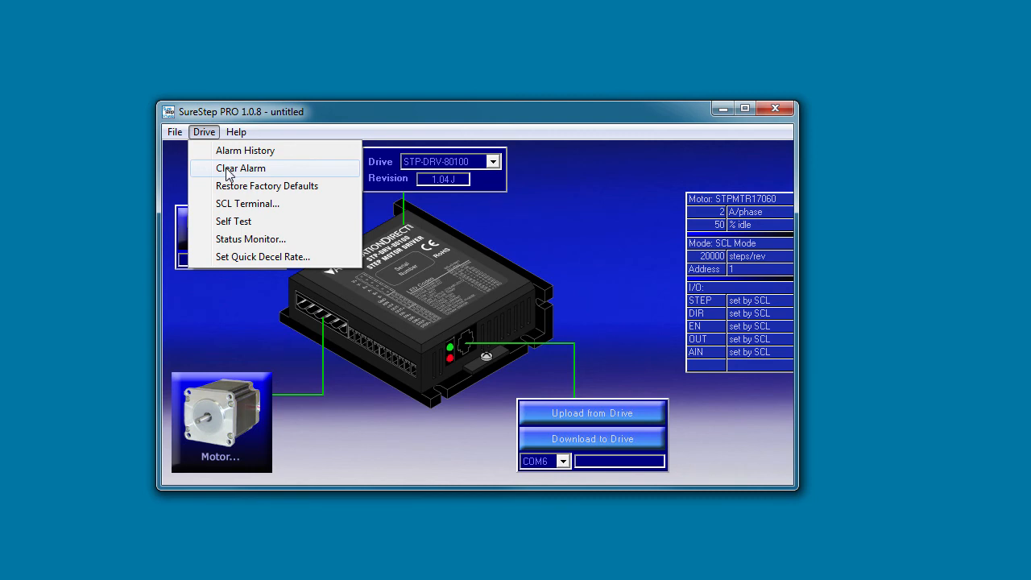
pyautogui.click(319, 190)
pyautogui.click(630, 341)
# Show the SCL command terminal from the Drive menu, then close it again
pyautogui.click(204, 132)
pyautogui.click(250, 206)
pyautogui.click(543, 372)
pyautogui.click(542, 373)
pyautogui.click(204, 132)
# Run the drive self test so the motor turns back and forth, then stop it
pyautogui.click(236, 221)
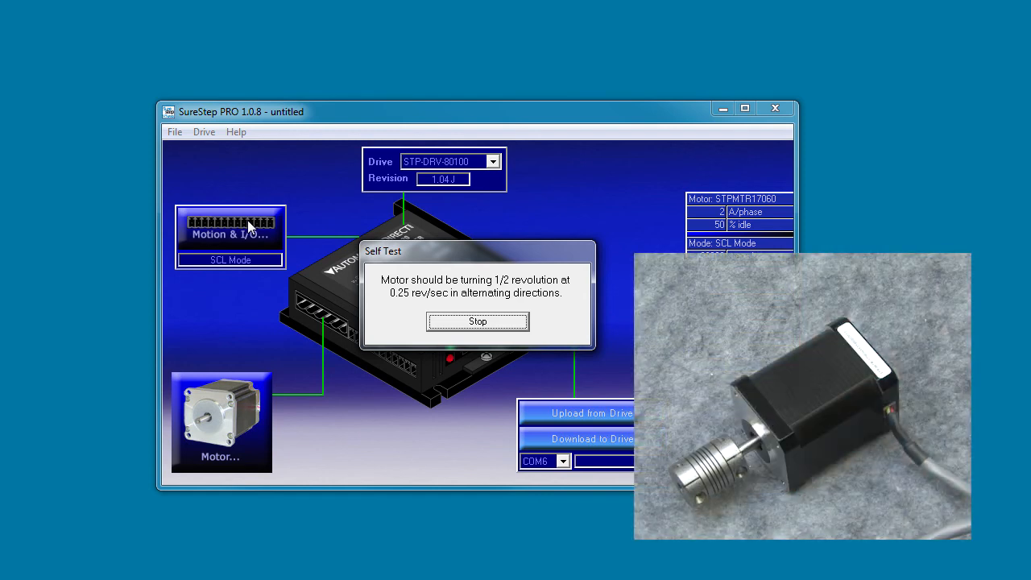
pyautogui.click(509, 323)
# Bring up the Drive Status Monitor from the Drive menu
pyautogui.click(208, 133)
pyautogui.click(244, 240)
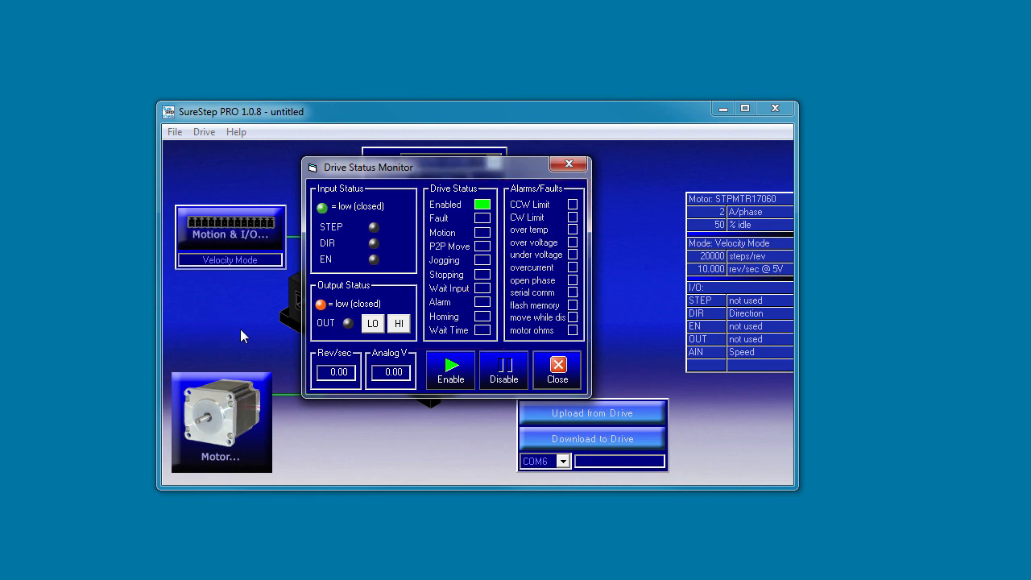